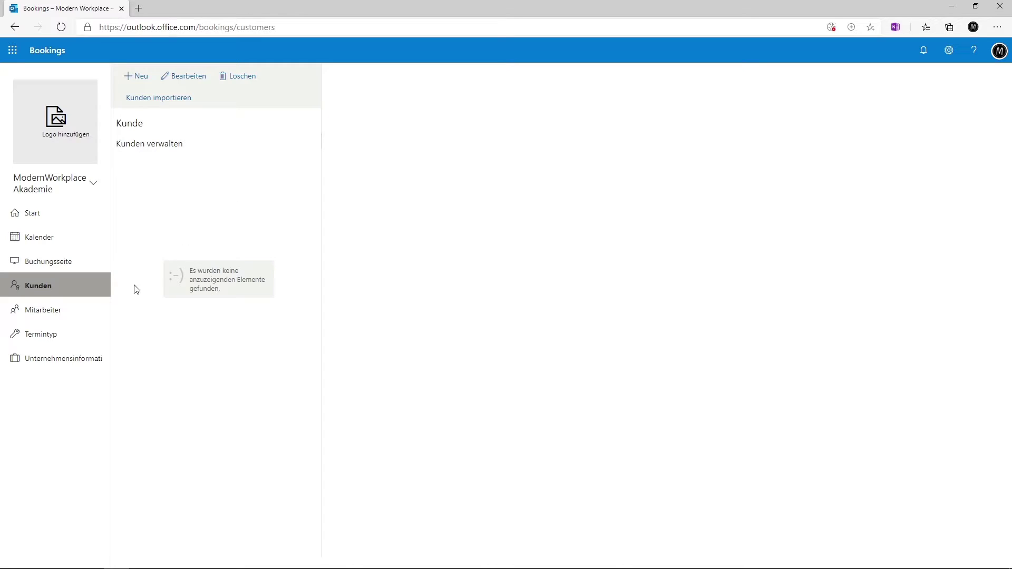
- View the staff list, open the Supportanfrage appointment type for editing and look through its default price options
click(66, 314)
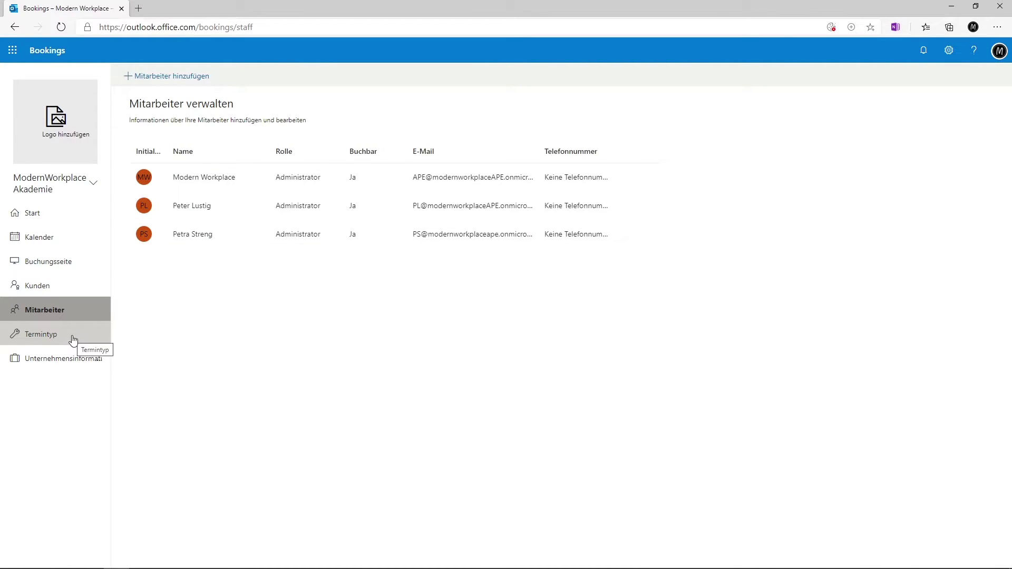
click(93, 346)
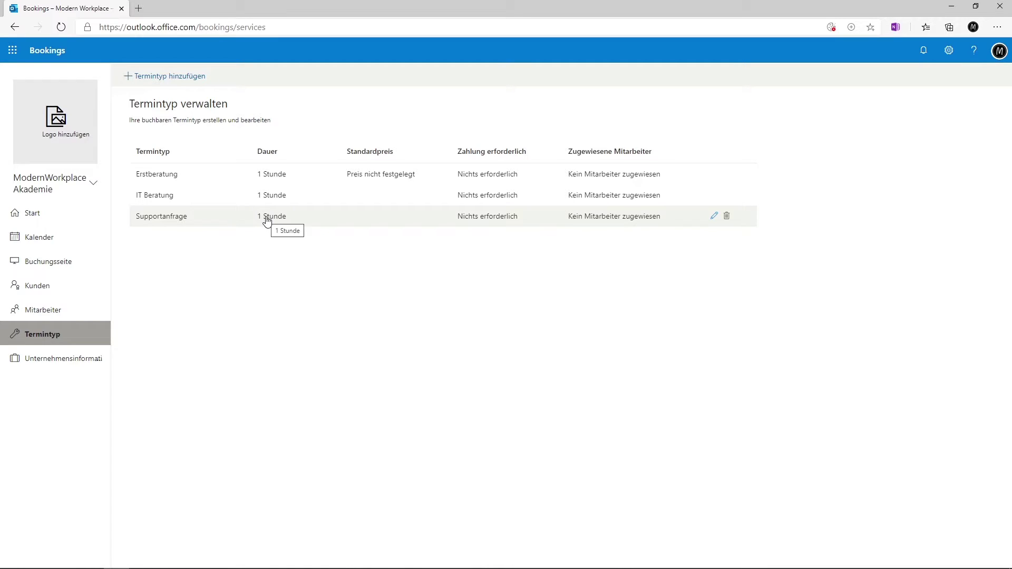
click(714, 216)
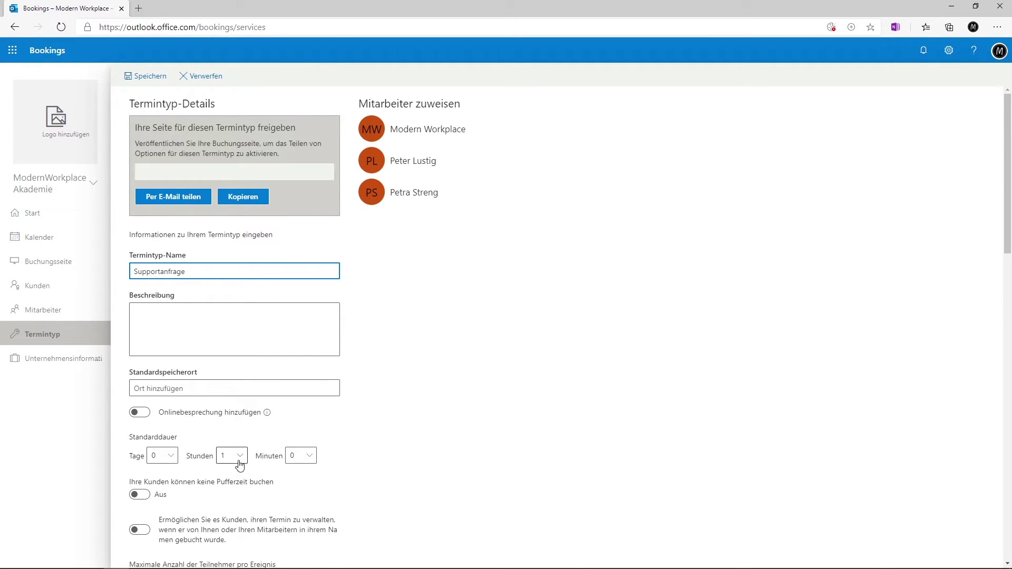
scroll(240, 464, down, 4)
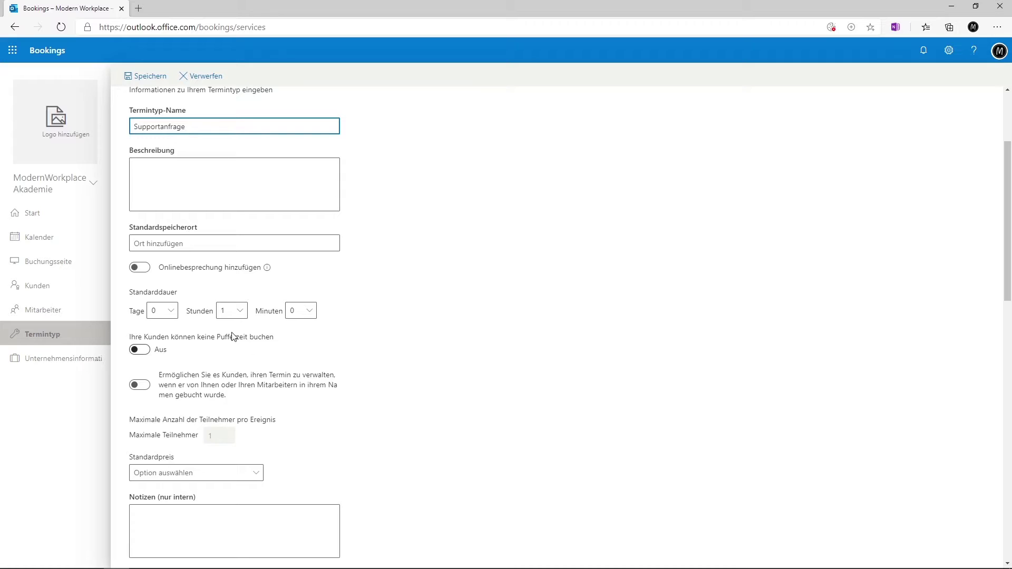
scroll(357, 296, down, 1)
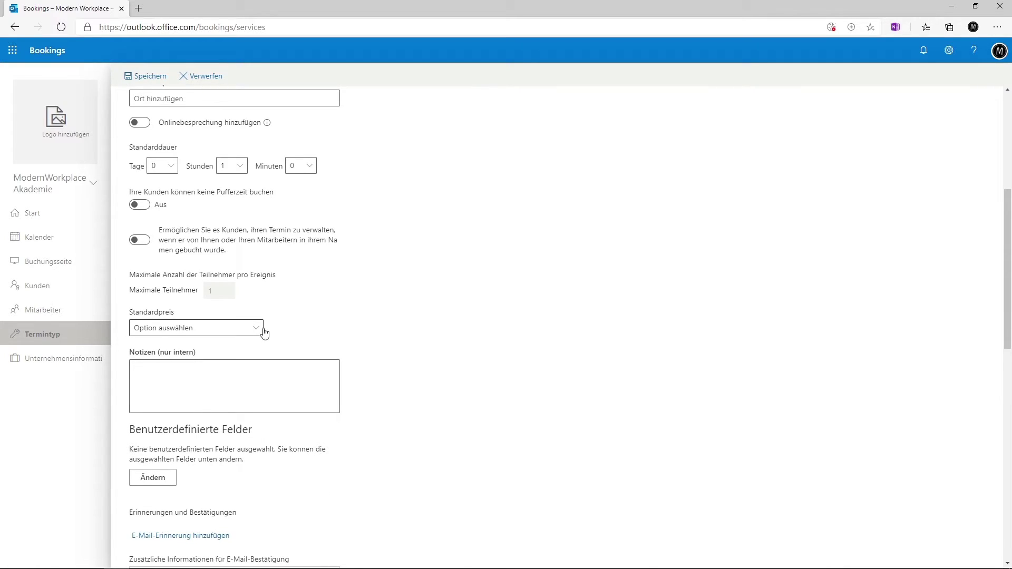
click(262, 332)
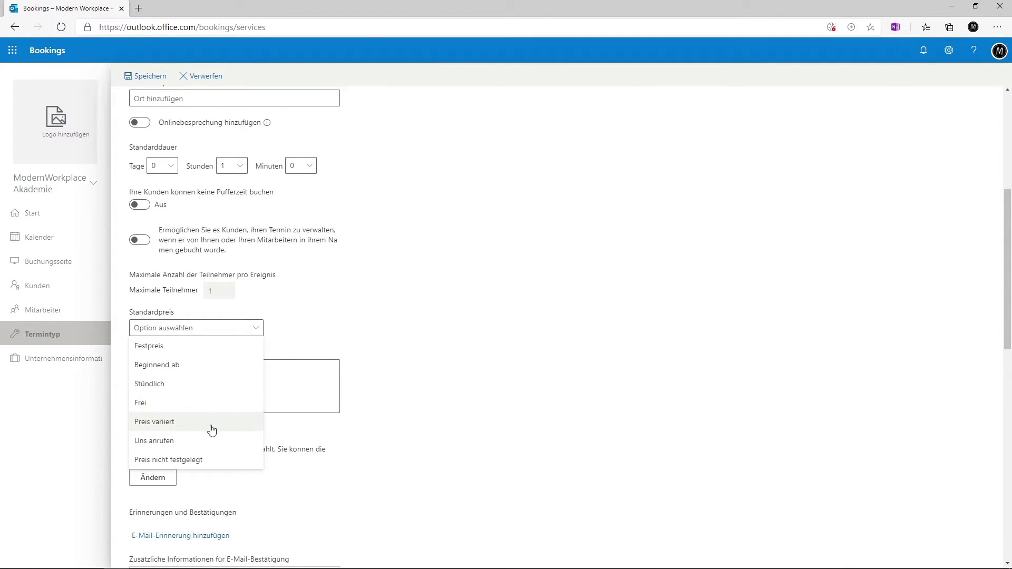
click(328, 300)
- Review the Supportanfrage custom fields, reminders, publishing options and scheduling policy, and save the appointment type
scroll(434, 339, down, 1)
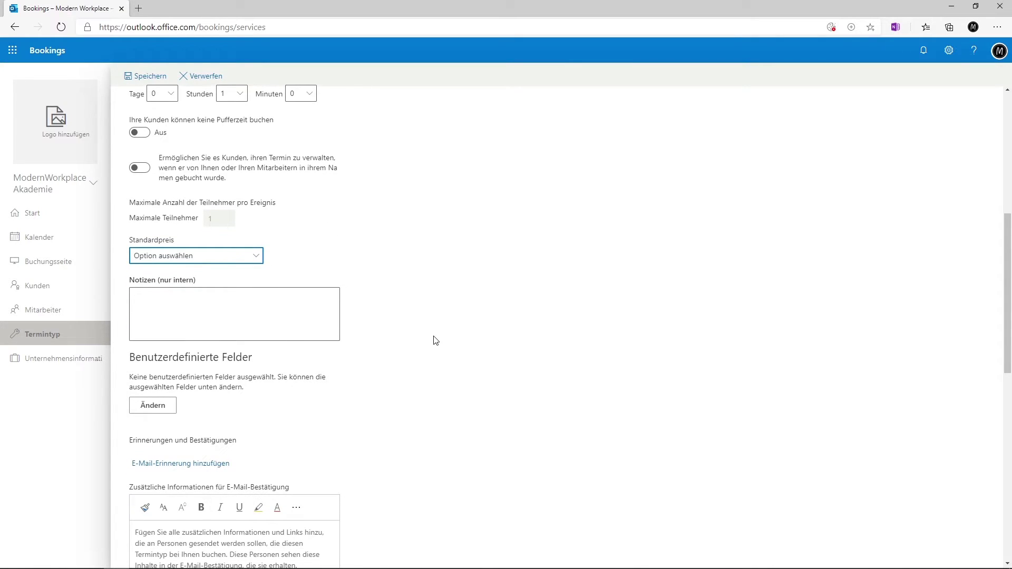
scroll(382, 388, down, 3)
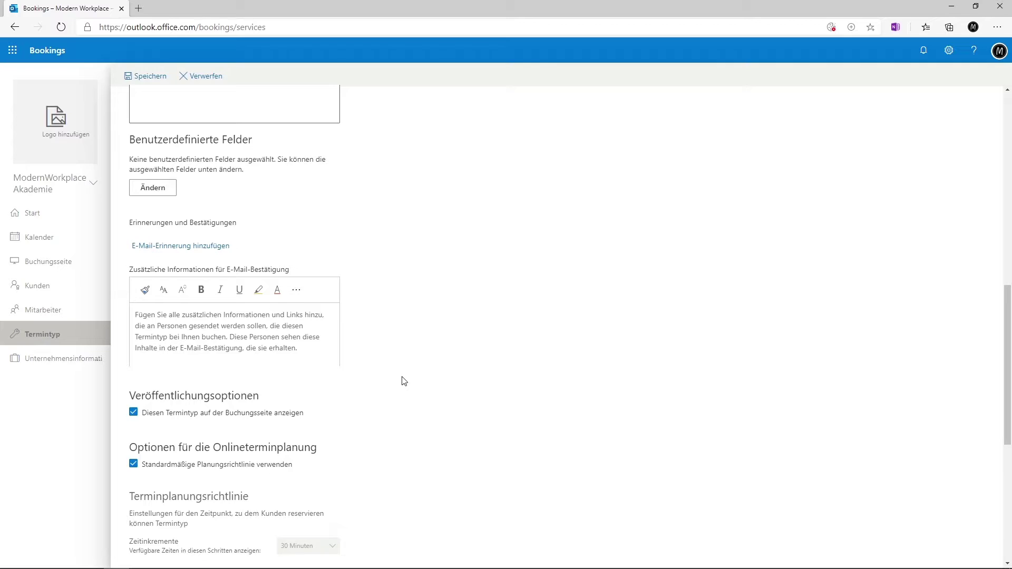
scroll(402, 379, down, 5)
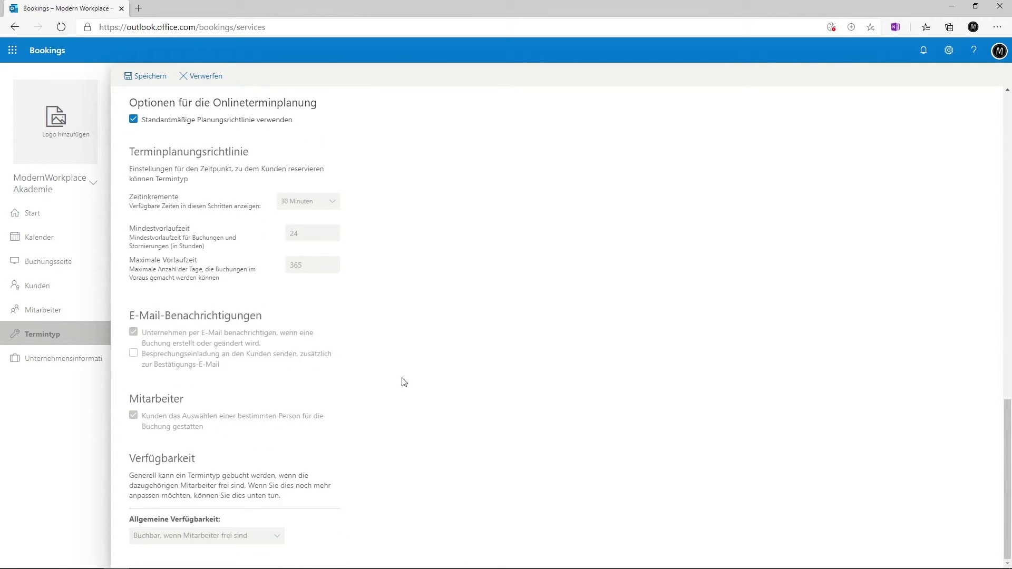
scroll(404, 381, up, 8)
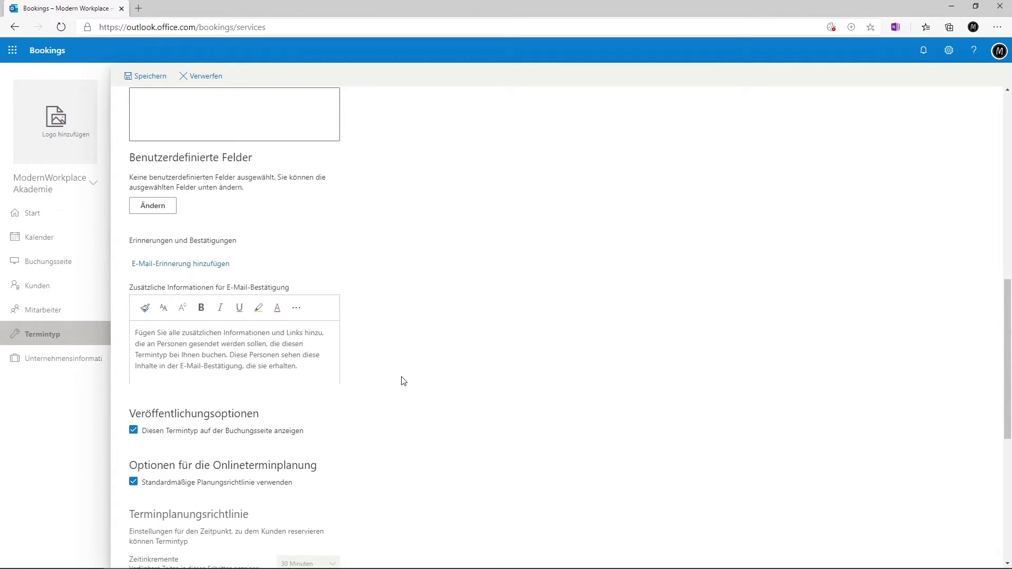
scroll(404, 381, up, 5)
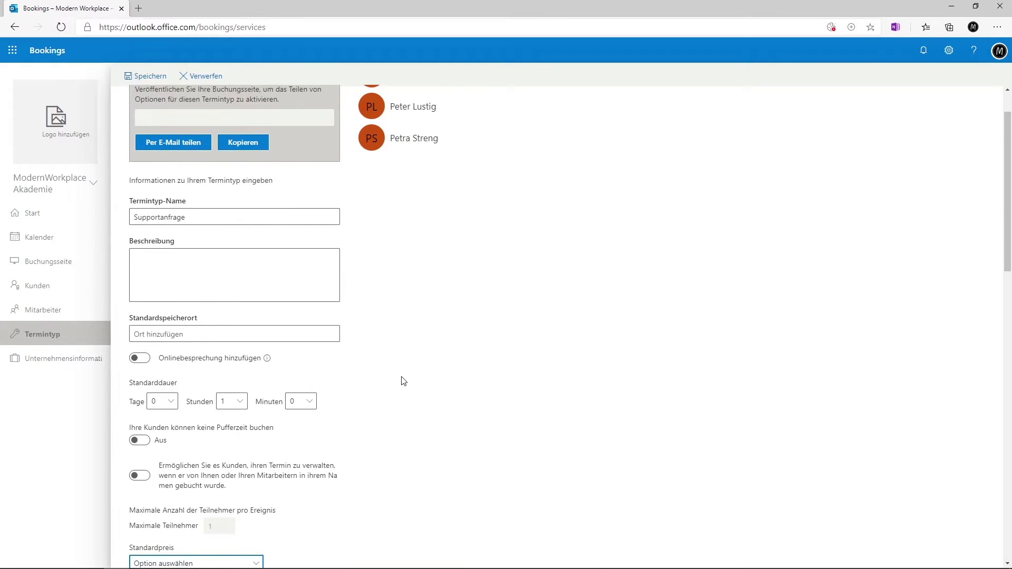
click(155, 77)
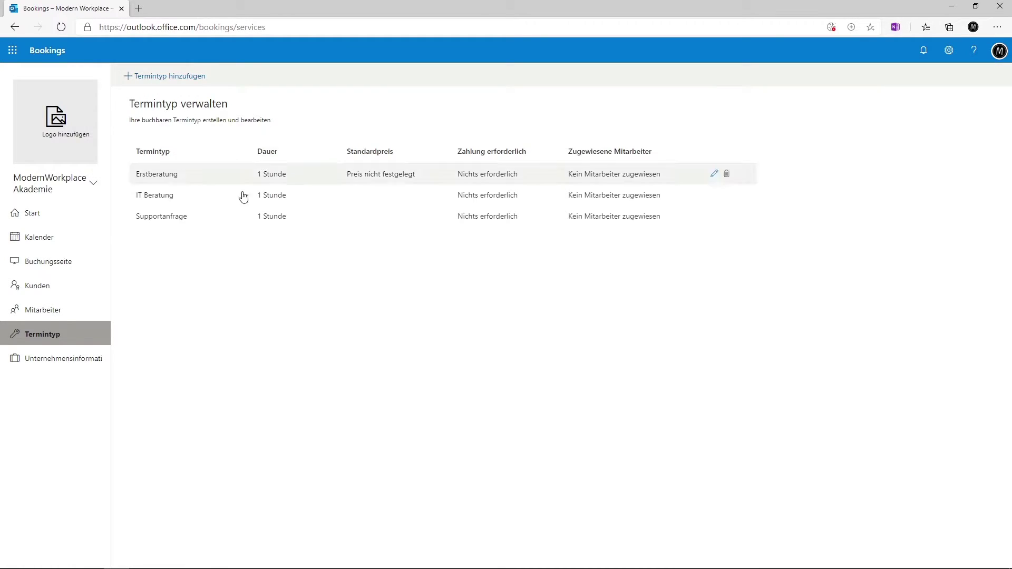
- Set the currency in the company information to EUR (€) and review the business hours and logo section
click(75, 361)
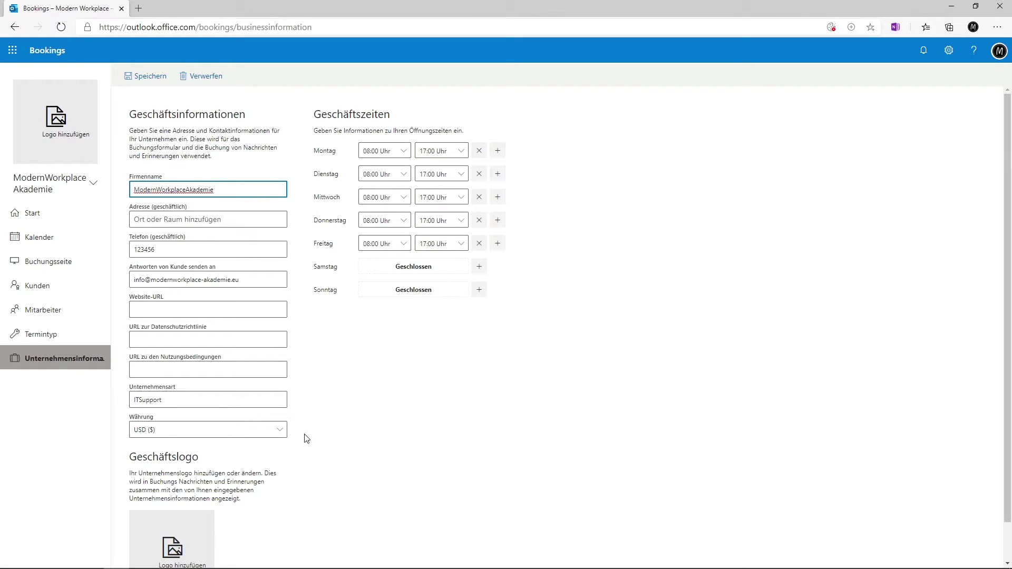
click(277, 431)
scroll(354, 320, up, 20)
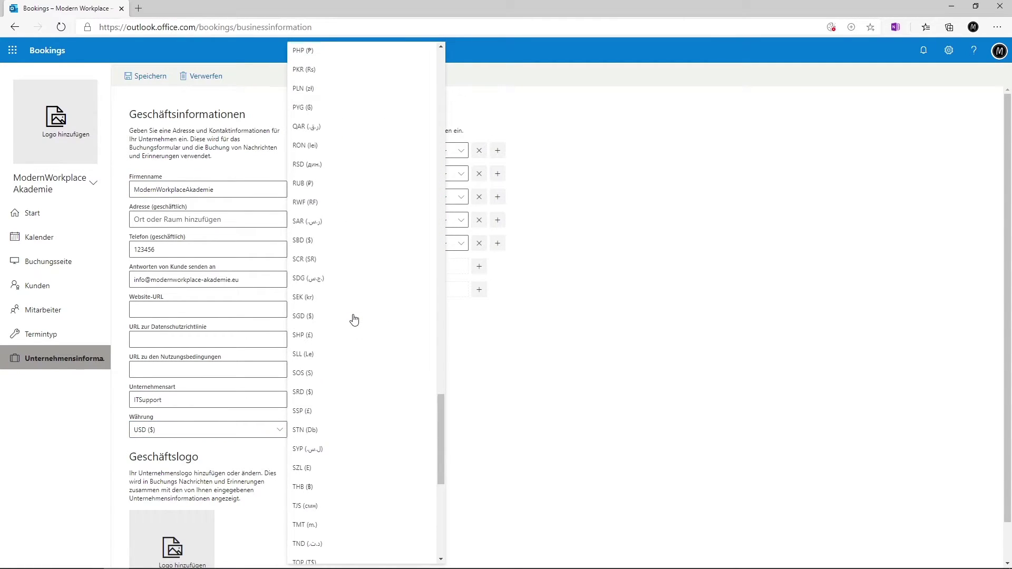
scroll(353, 319, up, 5)
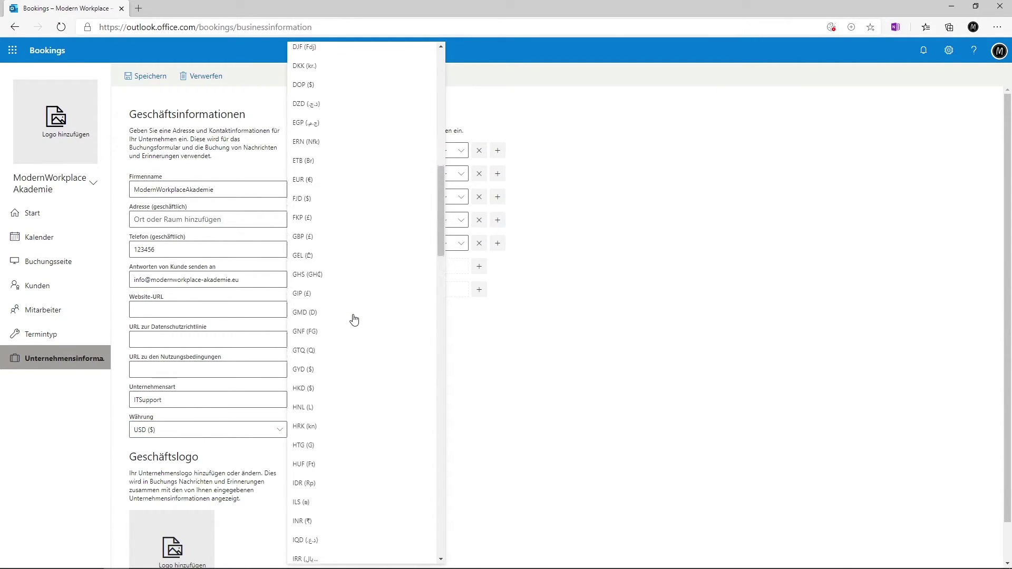
click(323, 185)
click(389, 404)
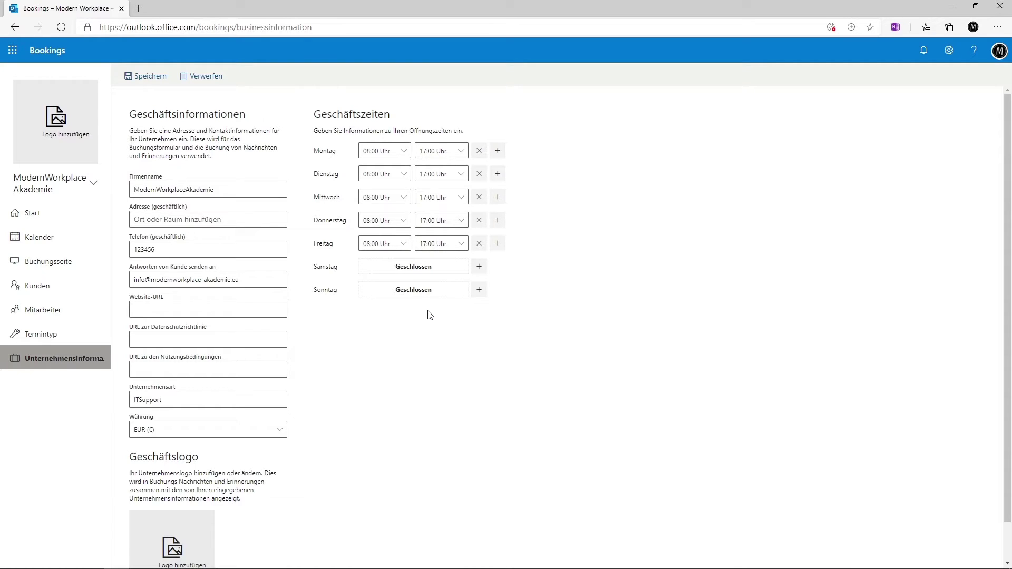
scroll(431, 316, down, 2)
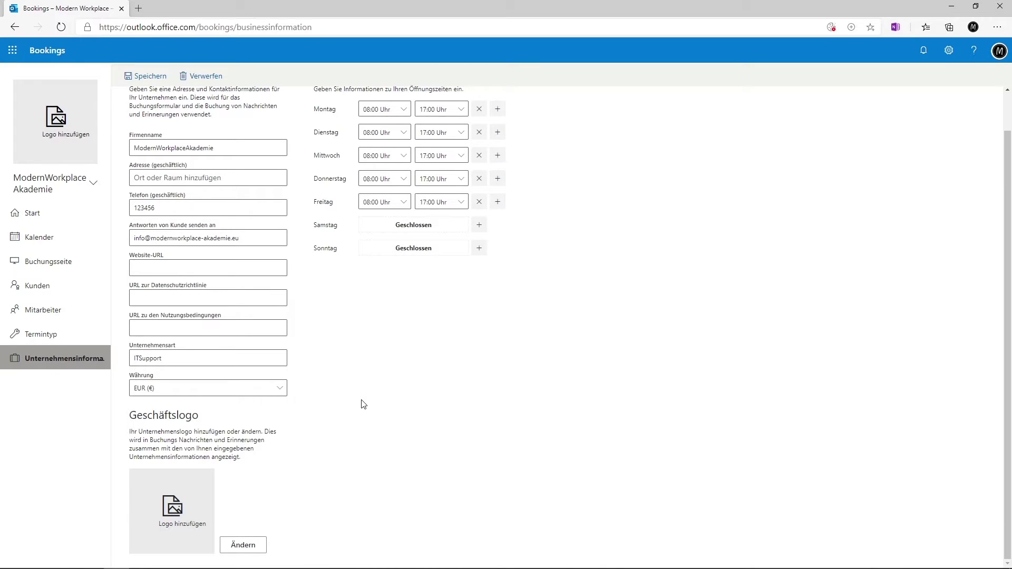
scroll(362, 404, up, 2)
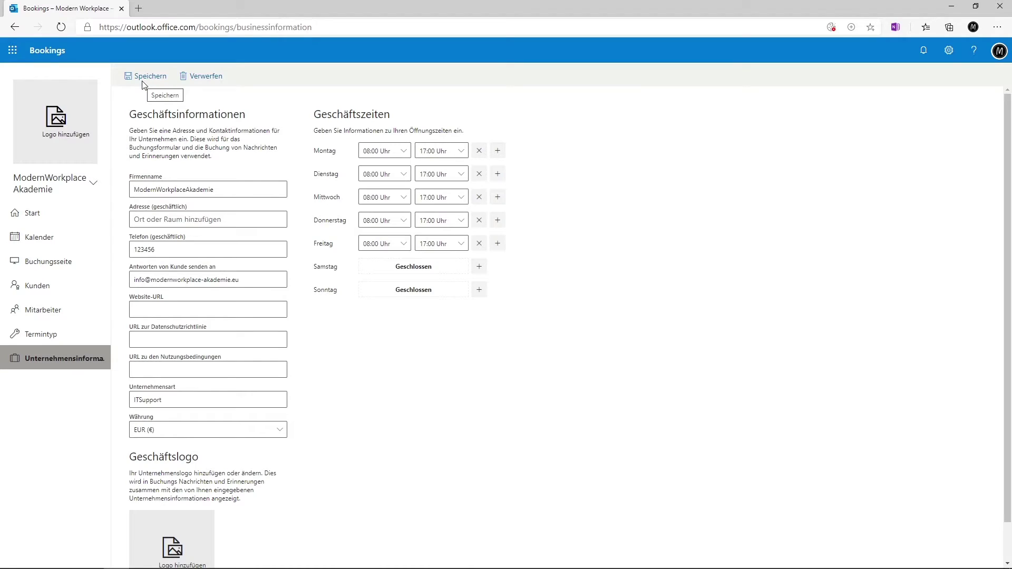
- Open the booking page settings, try several colour schemes and select the slate blue-grey one
click(79, 270)
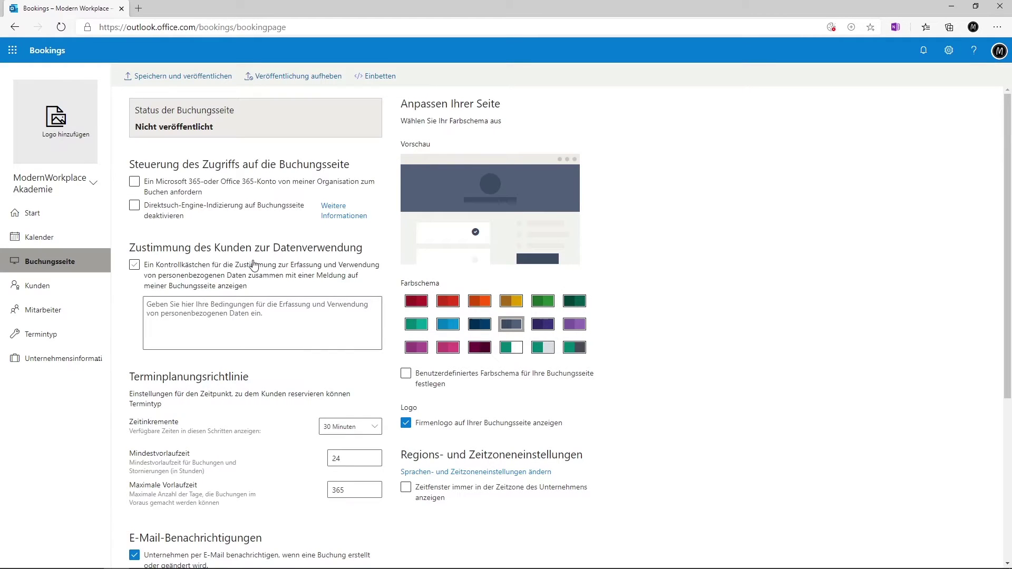
click(250, 293)
click(417, 301)
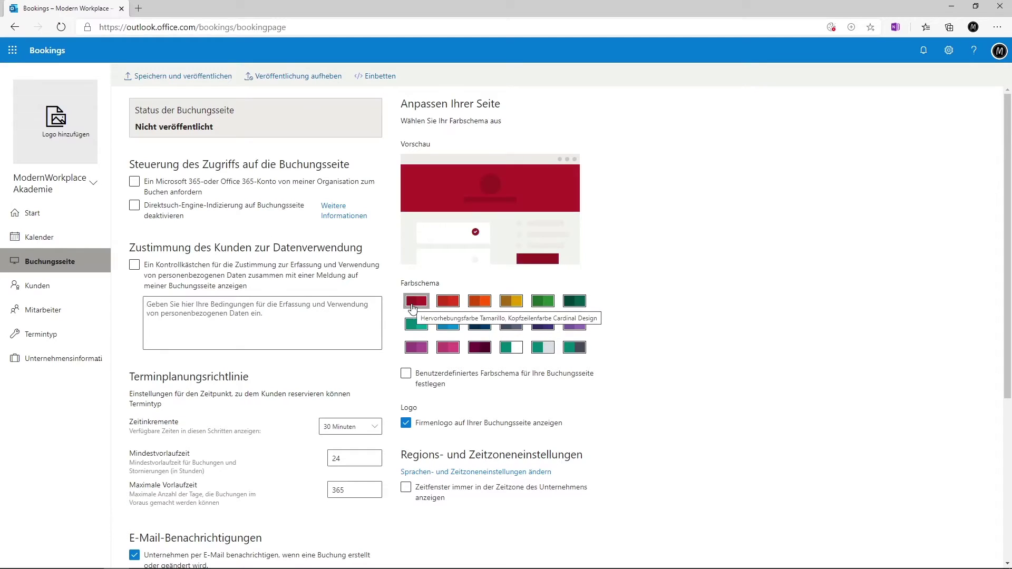
click(480, 326)
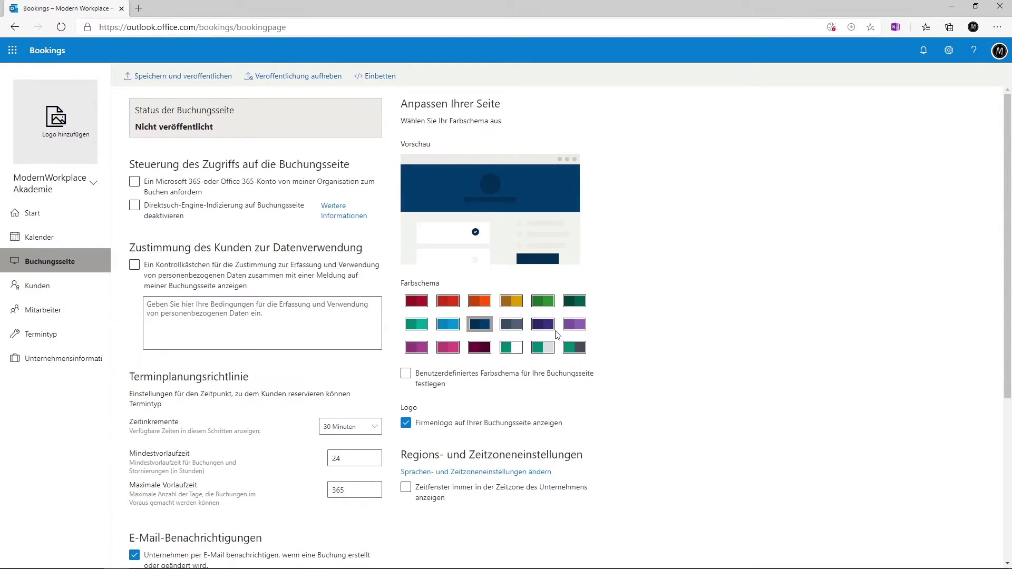
click(544, 348)
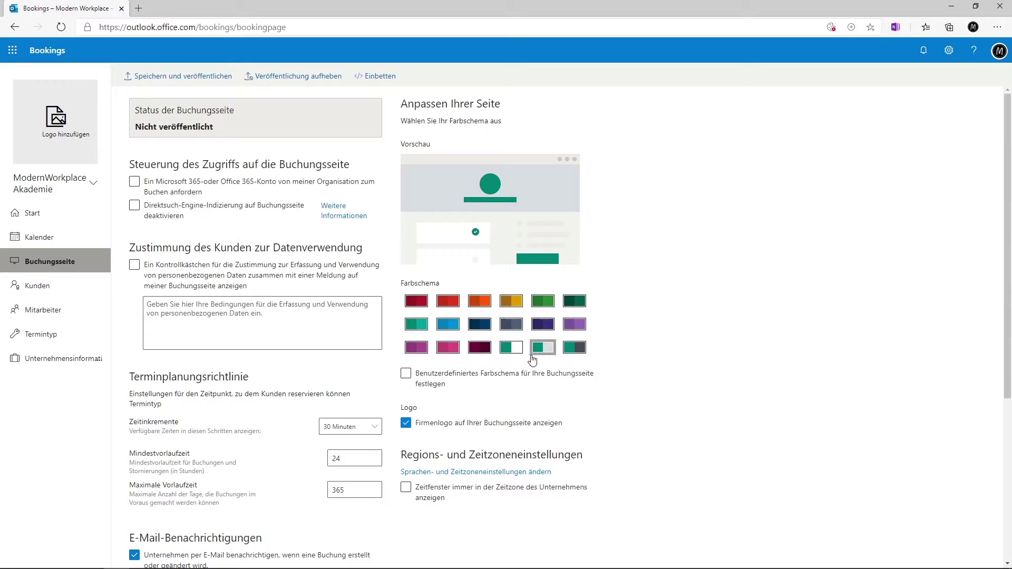
click(515, 352)
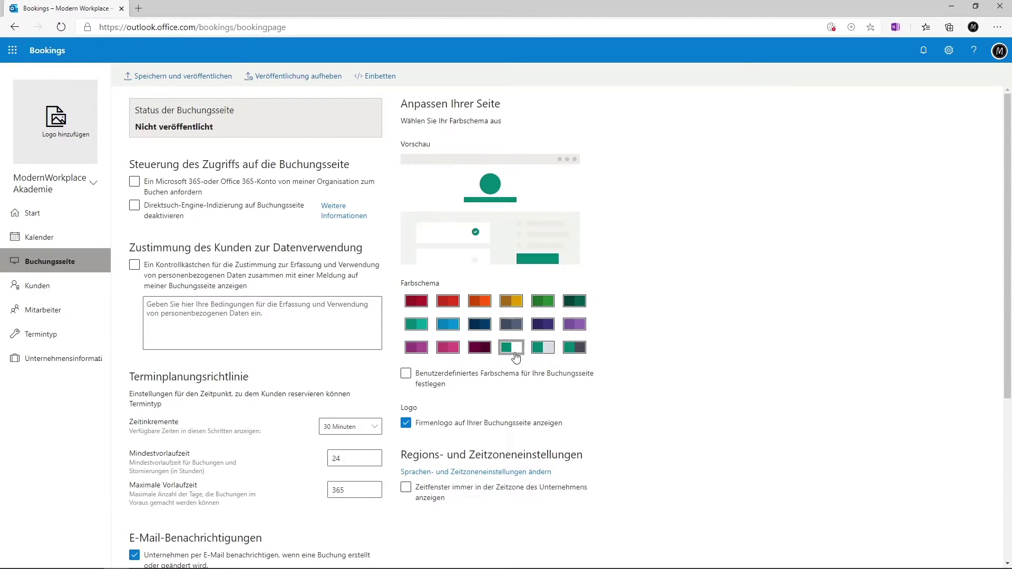
click(573, 350)
click(546, 327)
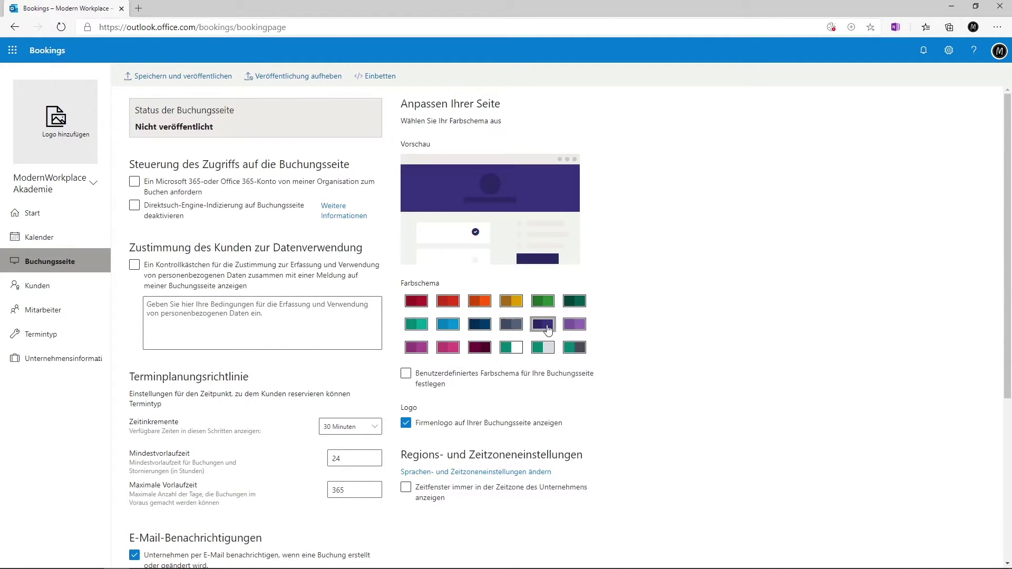
click(514, 328)
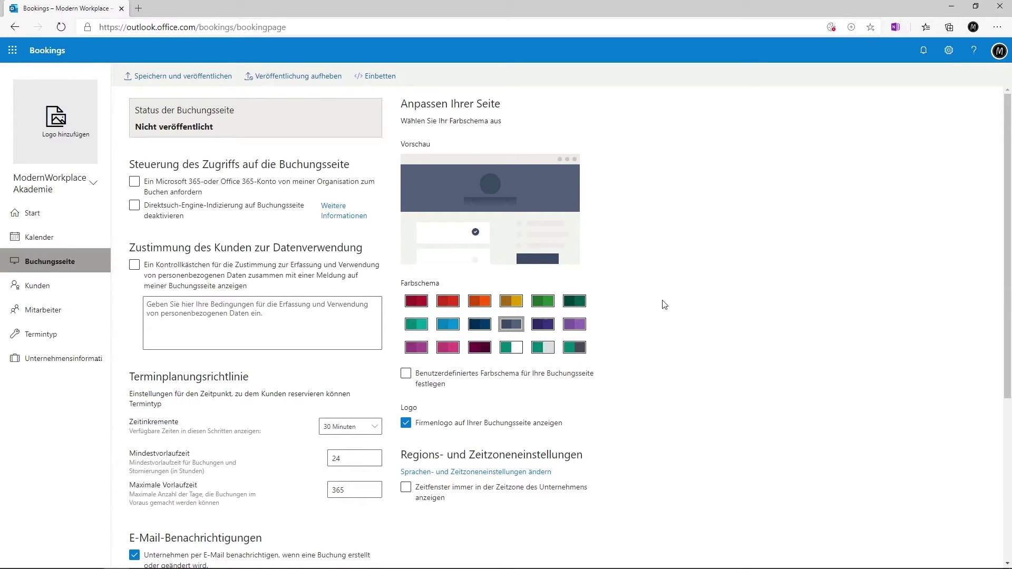
- Enable the customer data-use consent checkbox and the option to always show time slots in the business's time zone
scroll(664, 305, down, 3)
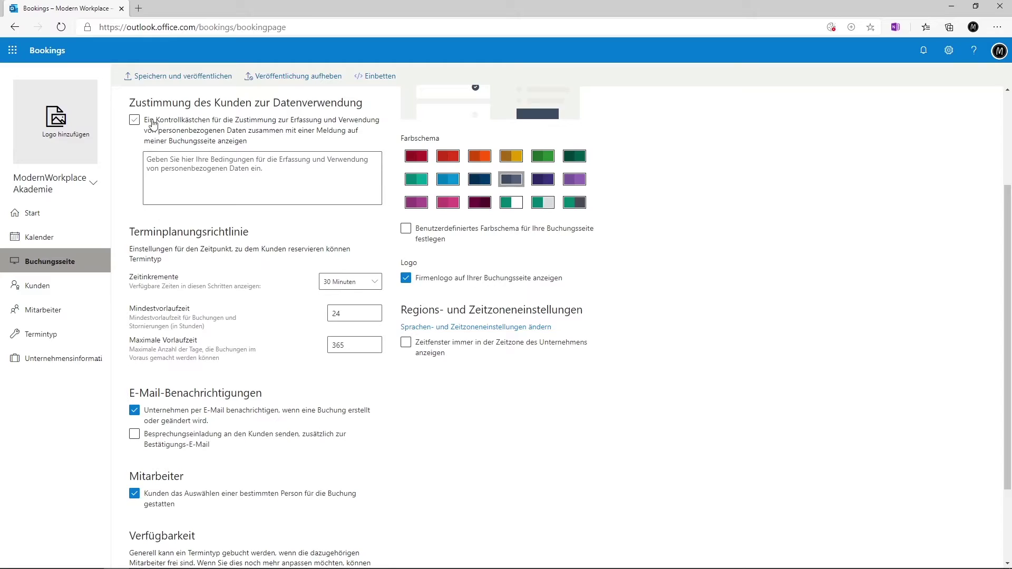
click(135, 121)
scroll(688, 197, down, 2)
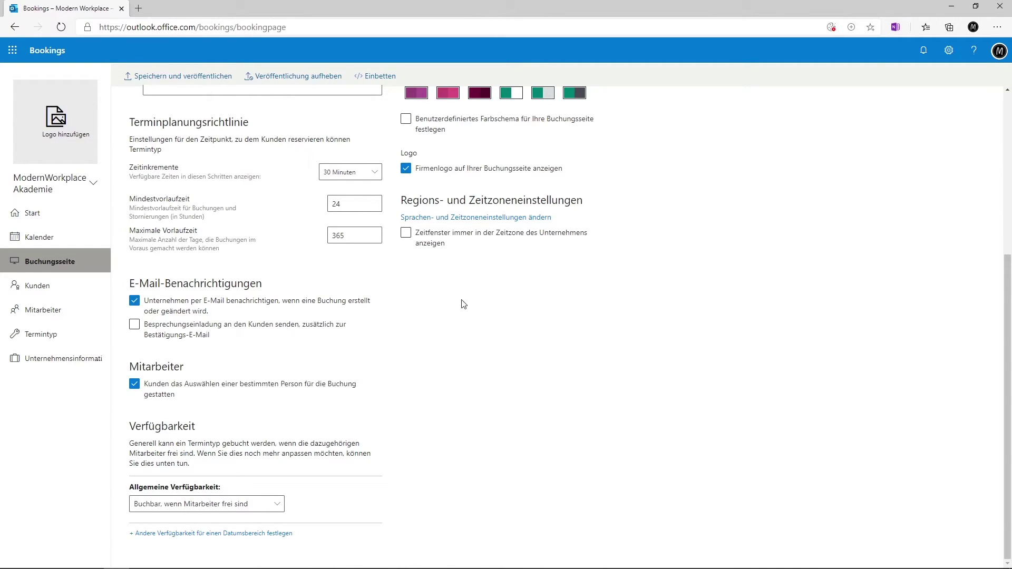
click(414, 236)
scroll(608, 405, up, 5)
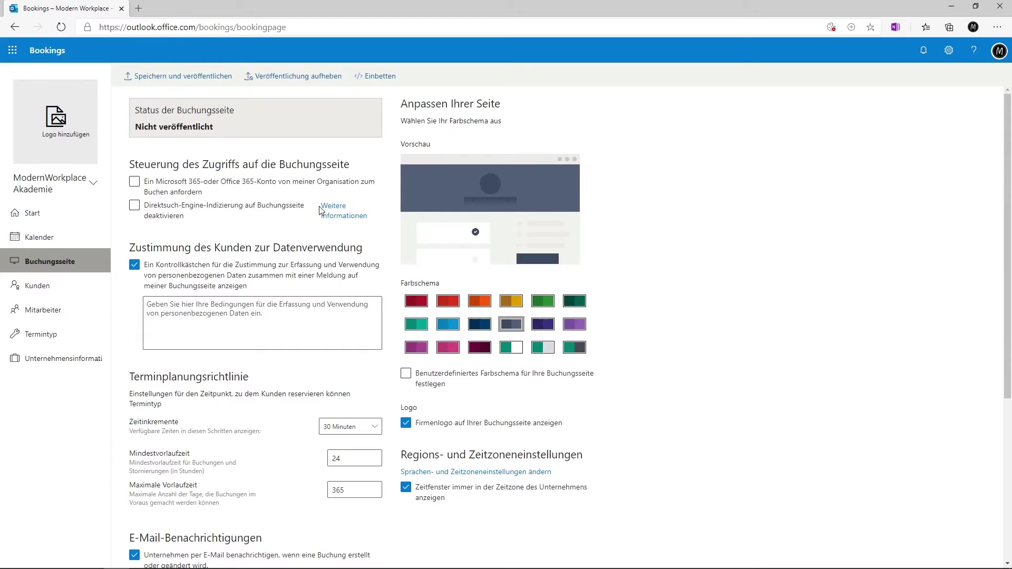
- Save and publish the booking page without the customer data-use consent option, and open the published page
click(165, 81)
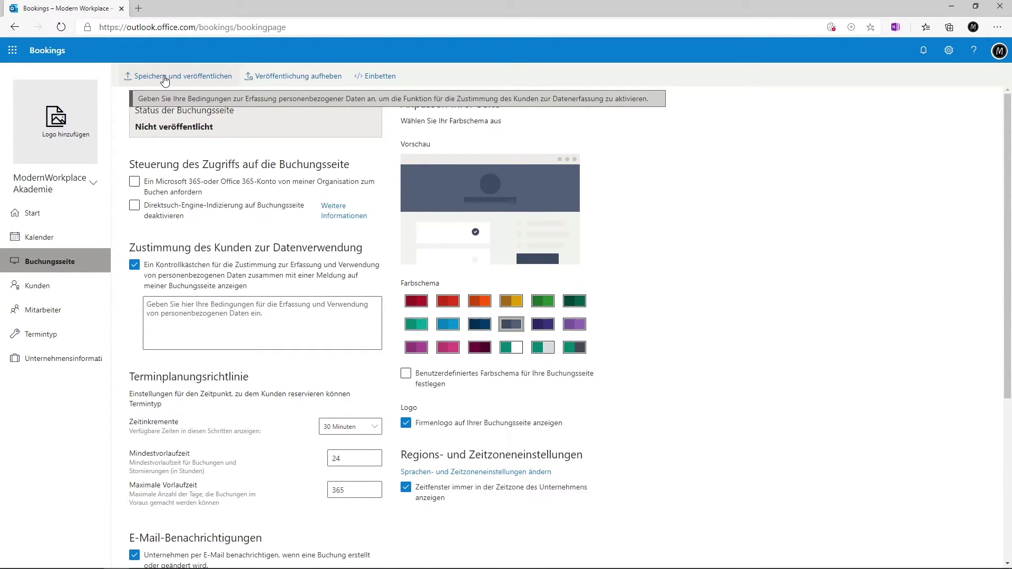
click(165, 79)
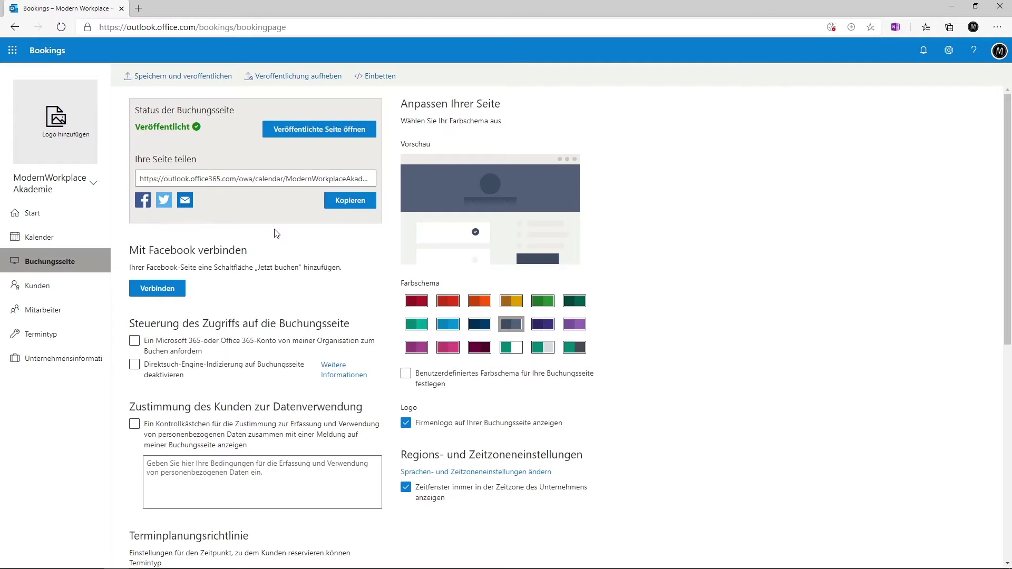
click(315, 136)
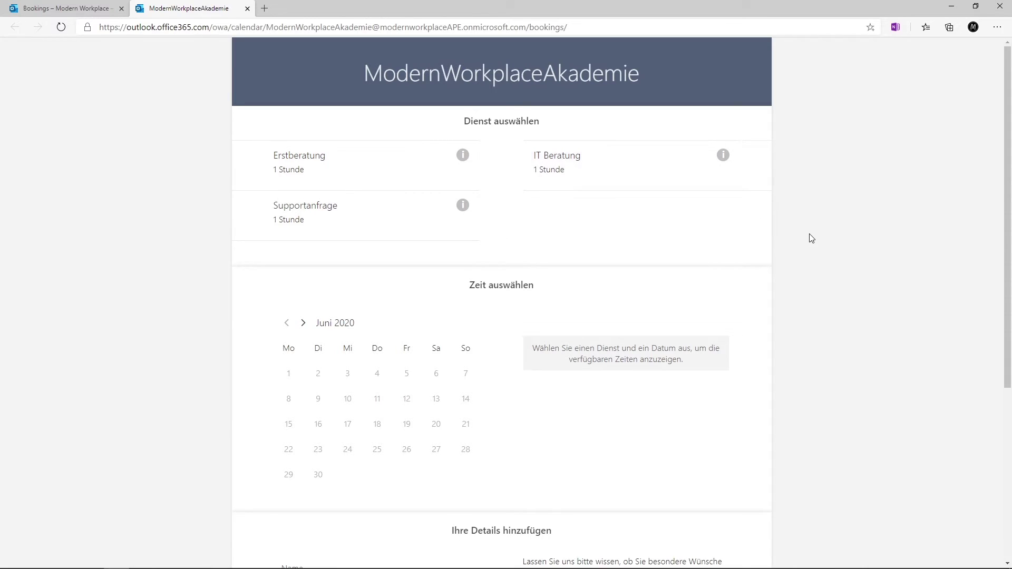
- Choose 8 July 2020 as the appointment date and IT Beratung as the service on the public booking page
scroll(812, 234, down, 2)
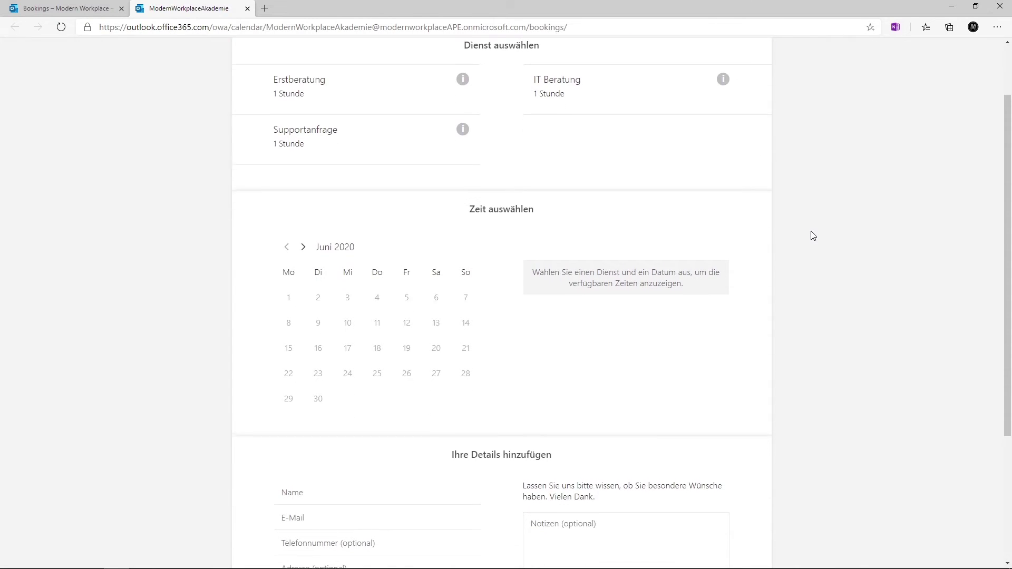
click(305, 244)
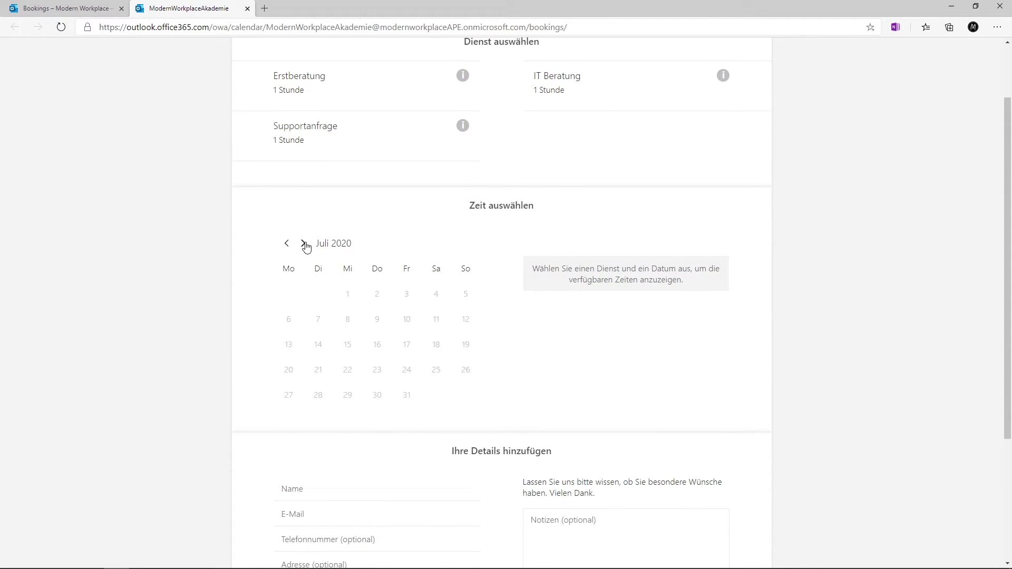
click(348, 323)
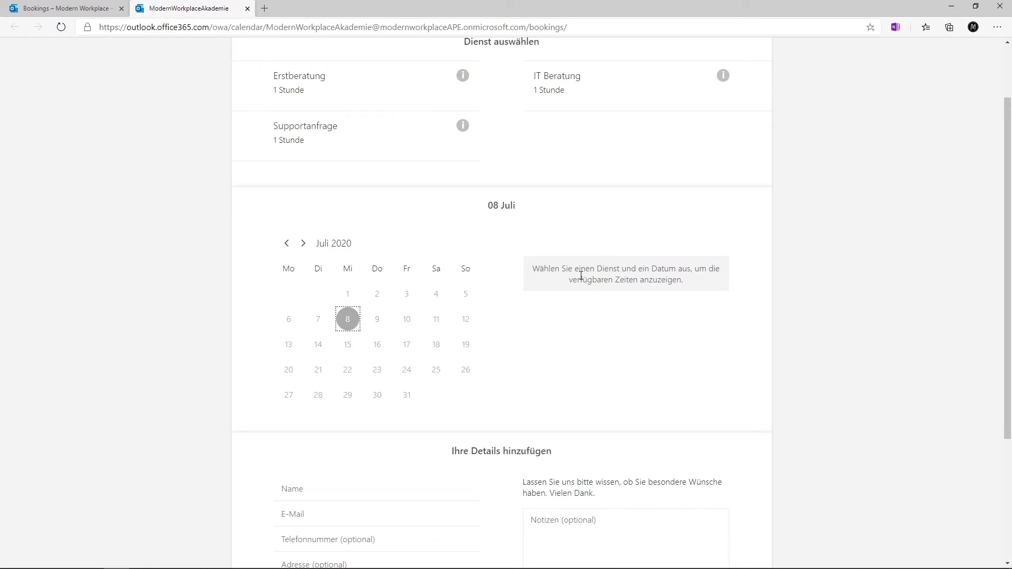
click(575, 100)
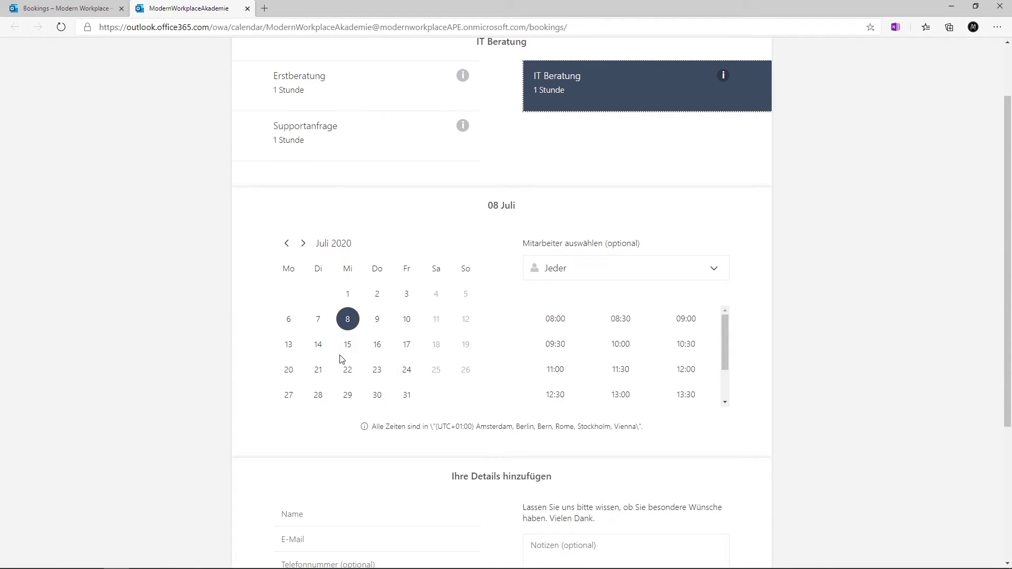
- Set the appointment to 17 July 2020 at 10:00 and view the staff members available for that slot
click(405, 348)
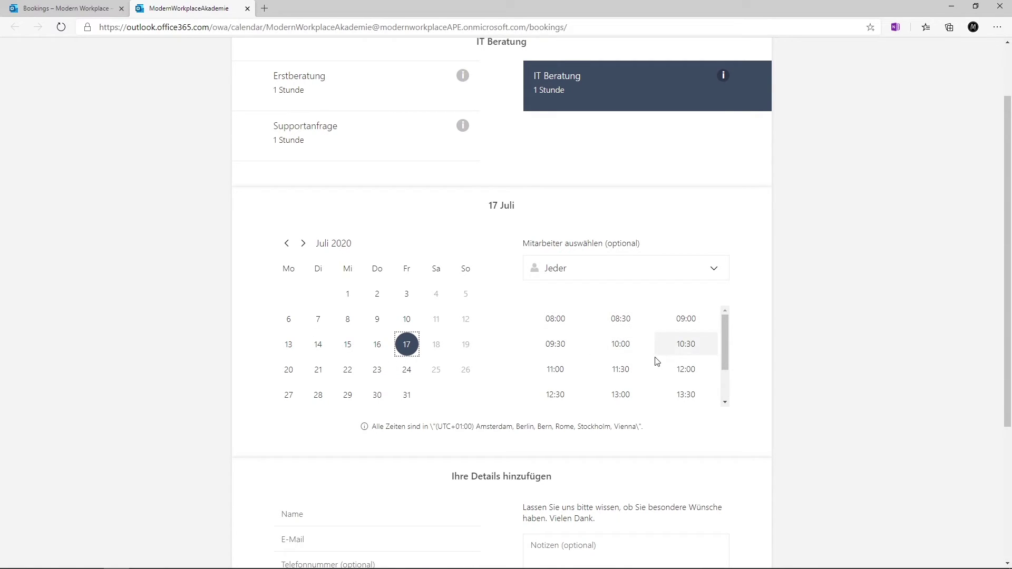
click(616, 346)
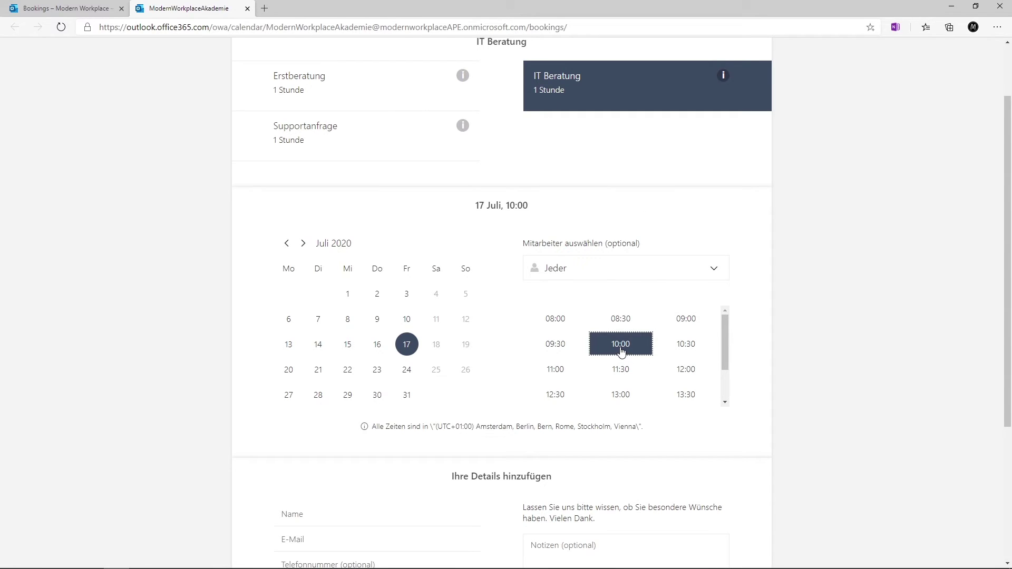
click(711, 270)
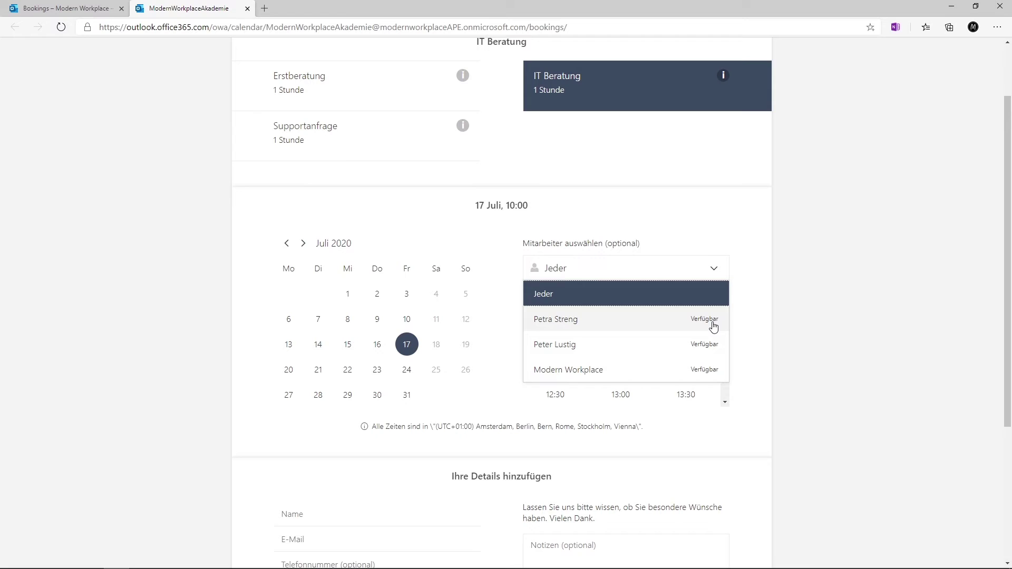
click(758, 302)
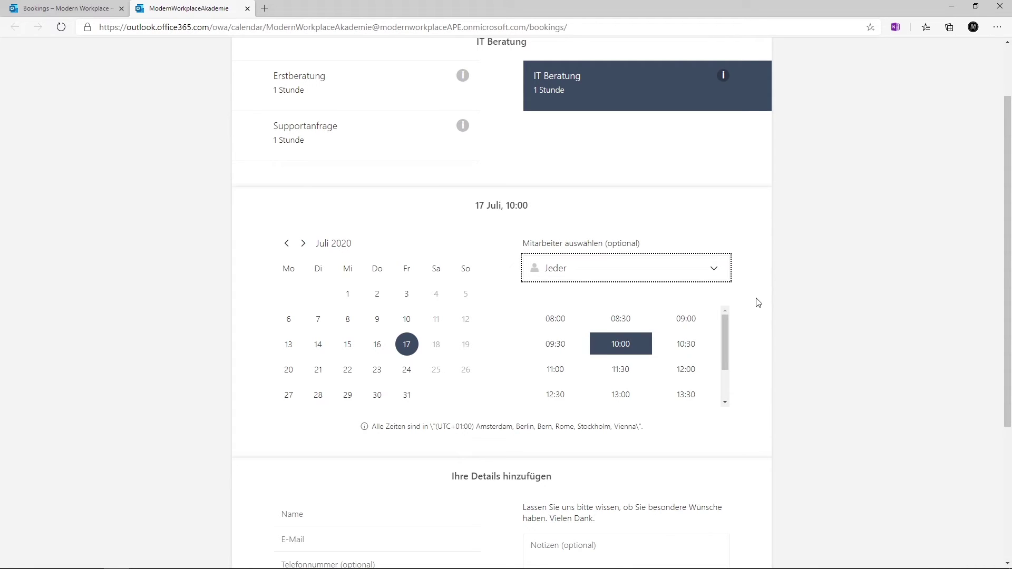
- Review the customer details form with its contact and notes fields, and return to the start of the booking page
scroll(758, 302, down, 3)
scroll(758, 302, down, 1)
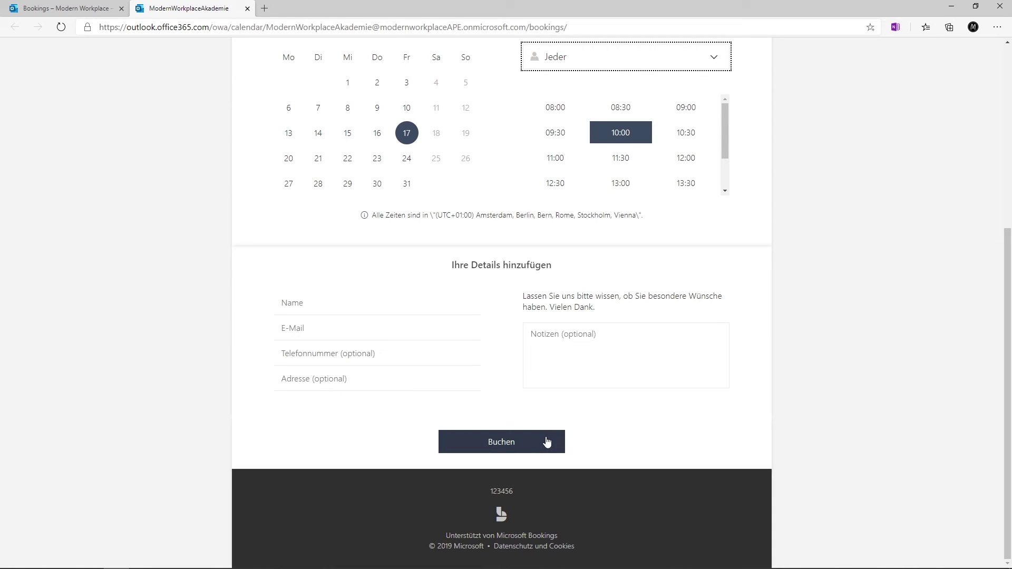
click(695, 430)
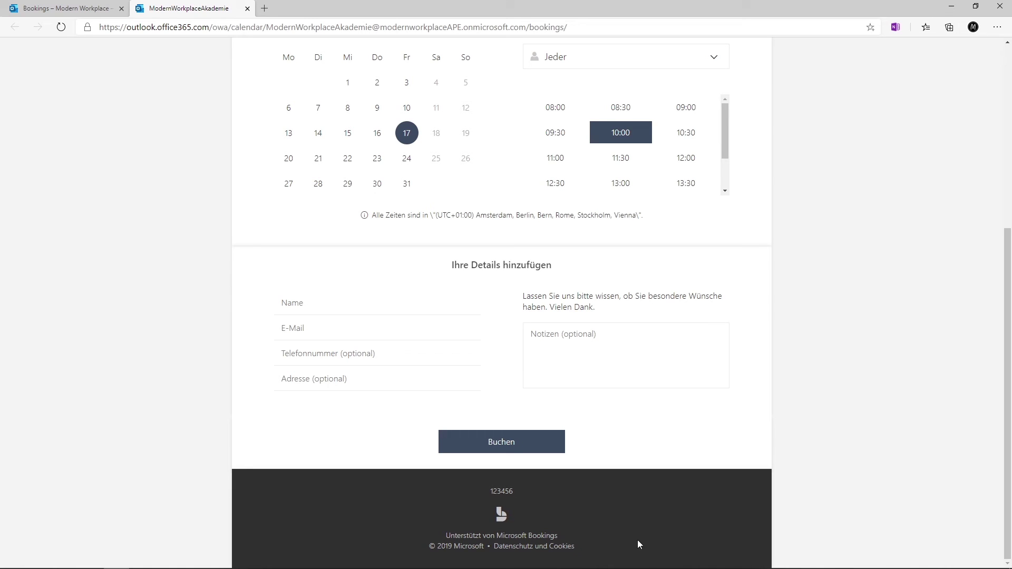
scroll(828, 451, up, 5)
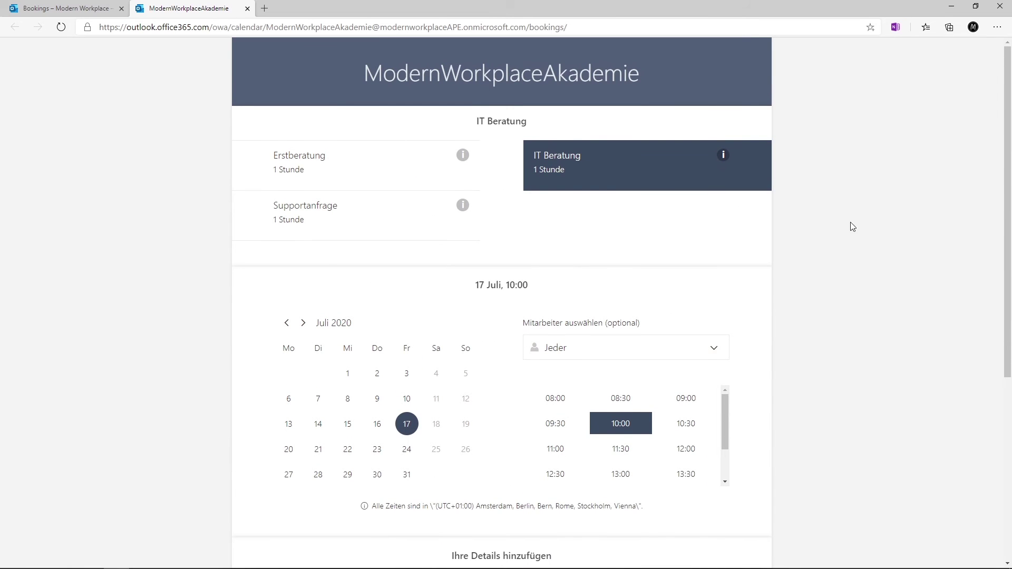